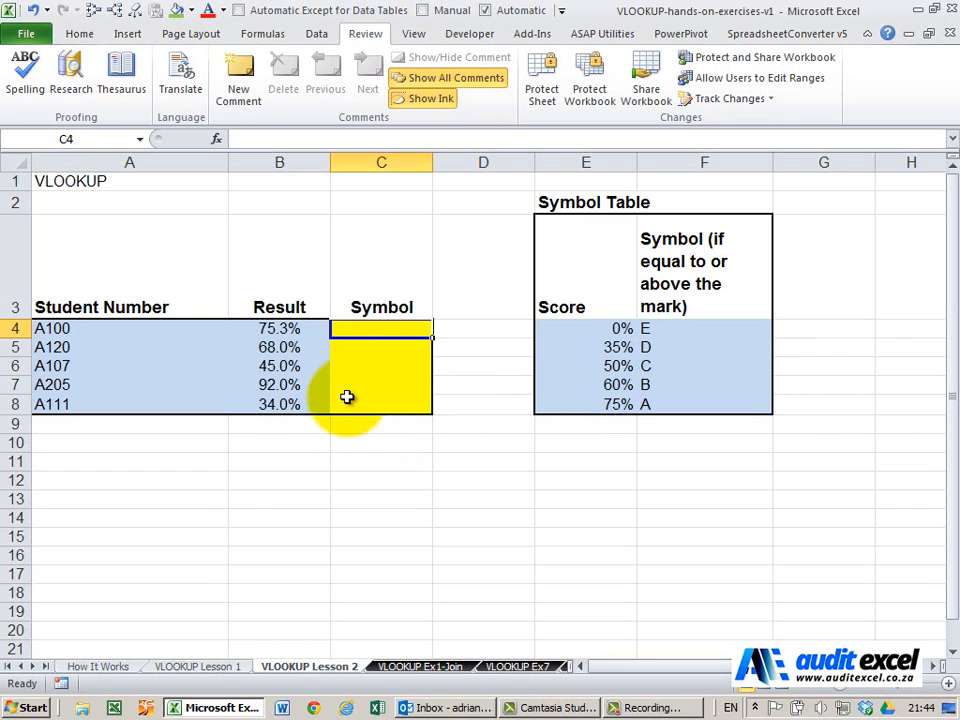
click(358, 346)
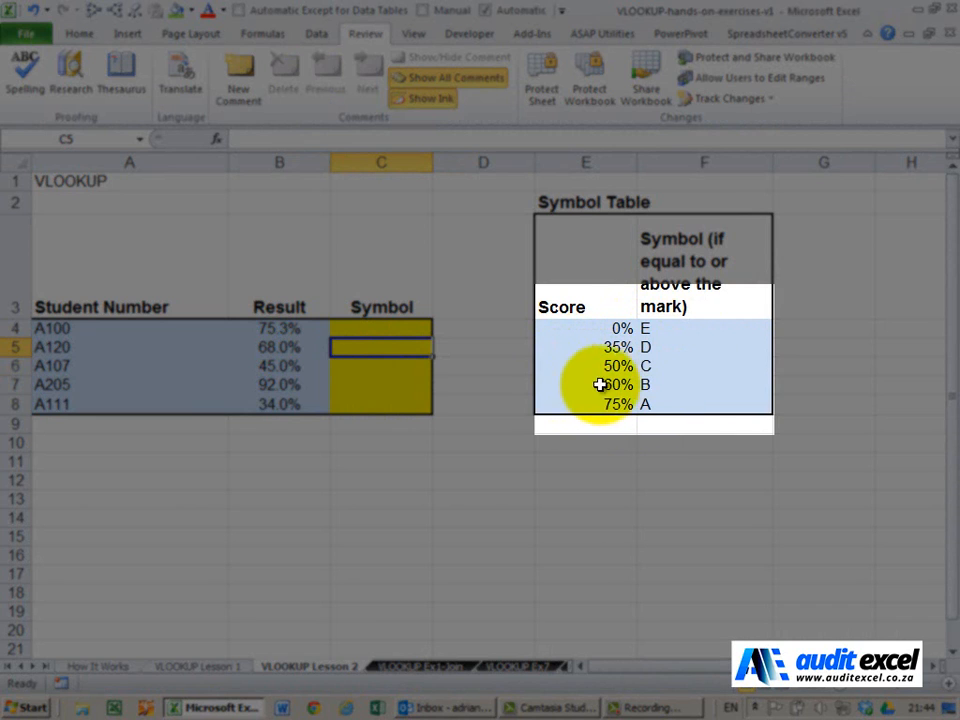
click(643, 384)
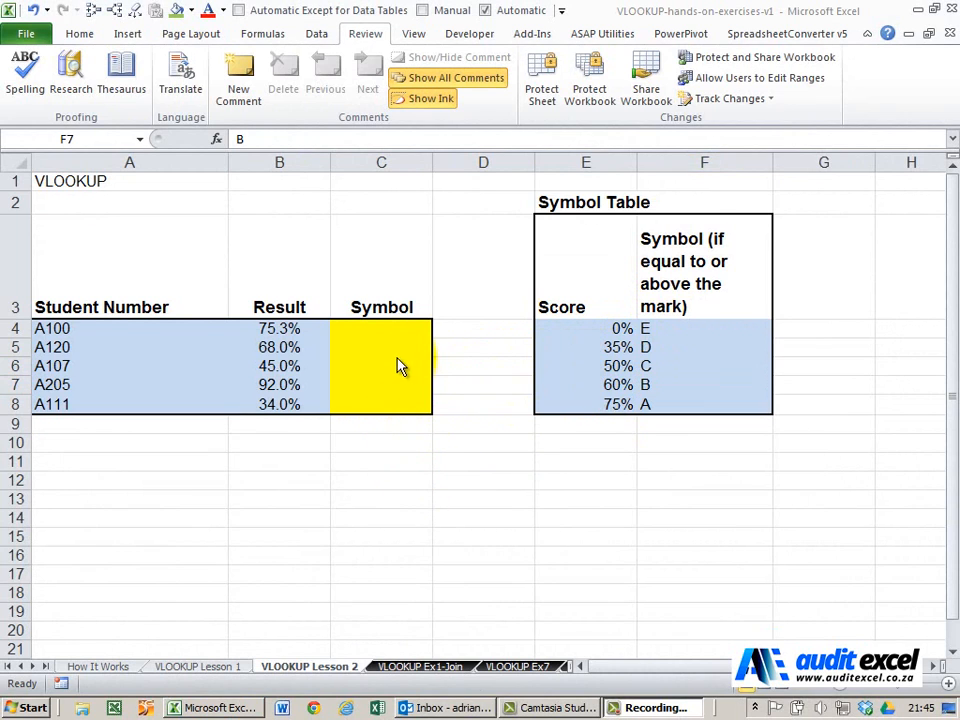
click(384, 344)
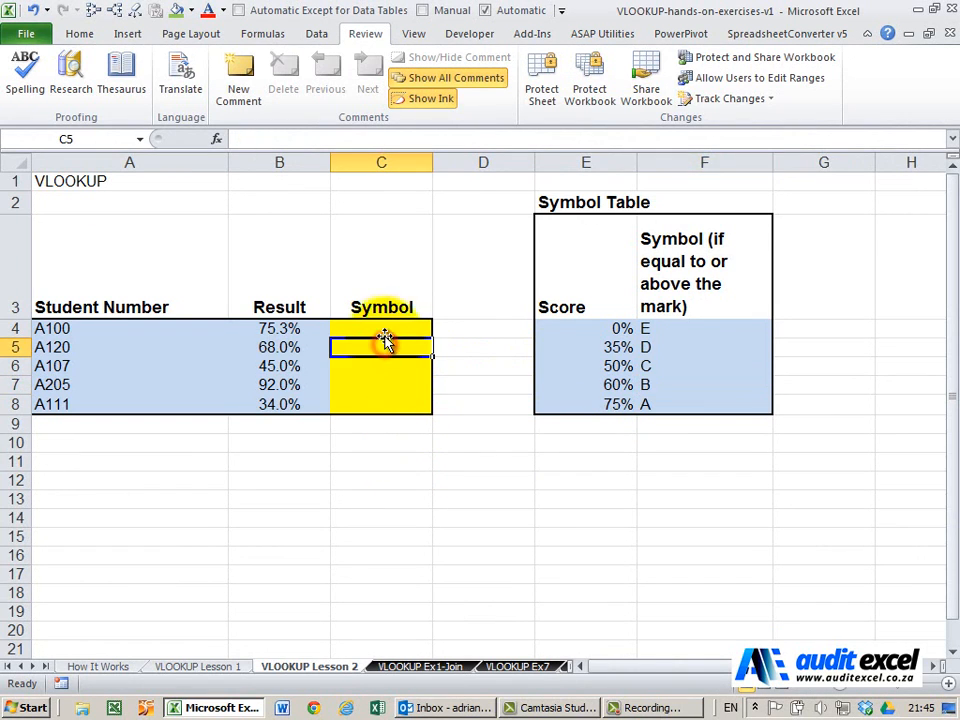
Insert the VLOOKUP function from the Lookup & Reference category into cell C4 of the Symbol column
click(388, 329)
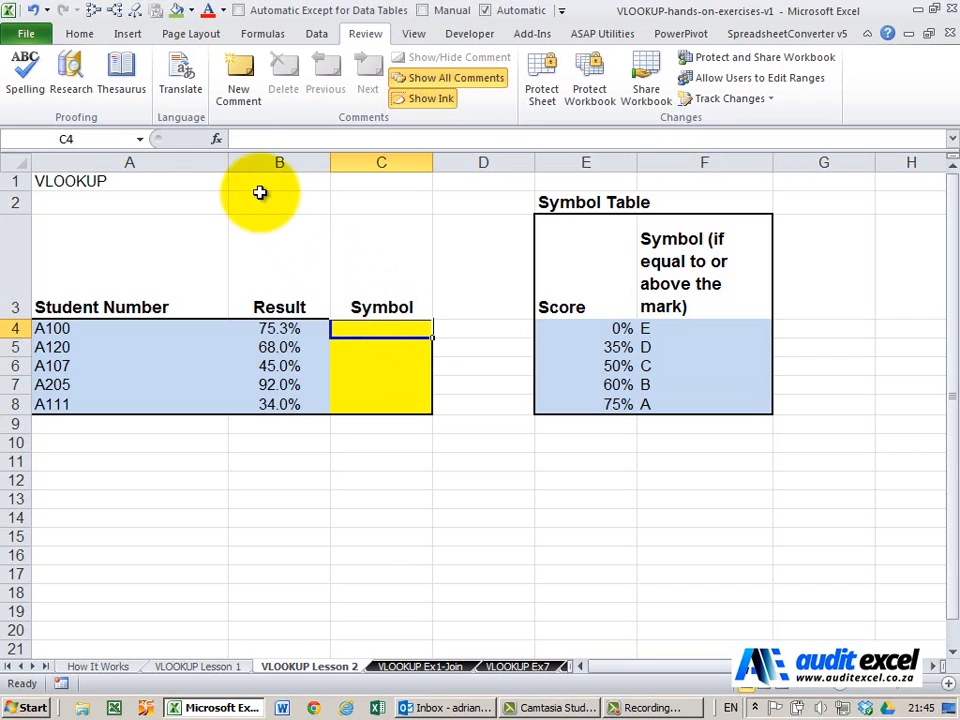
click(216, 139)
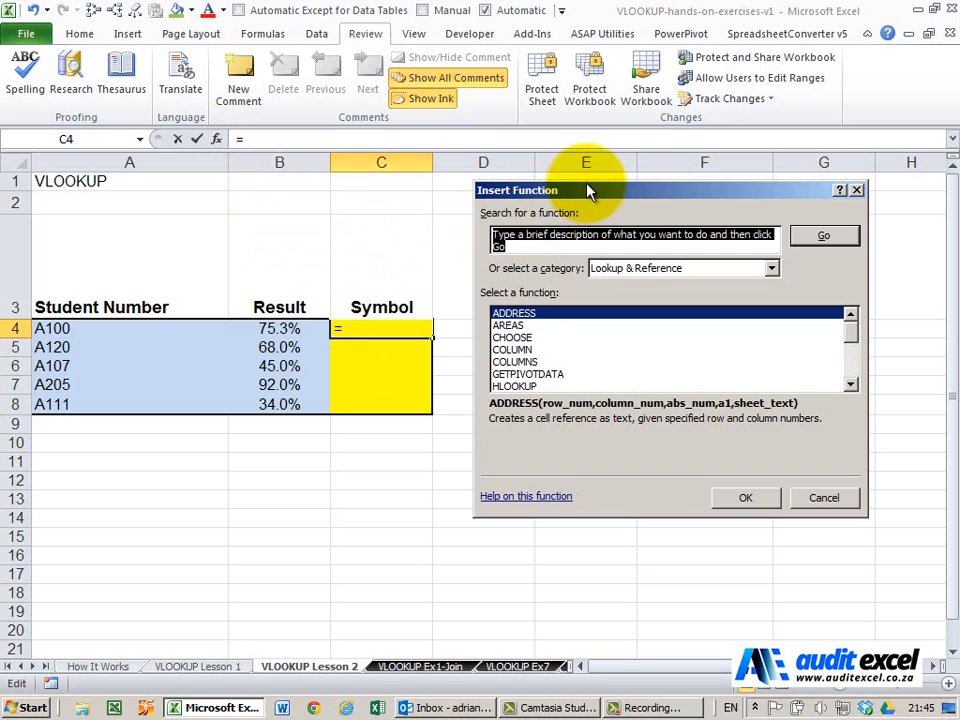
drag(587, 191, 410, 363)
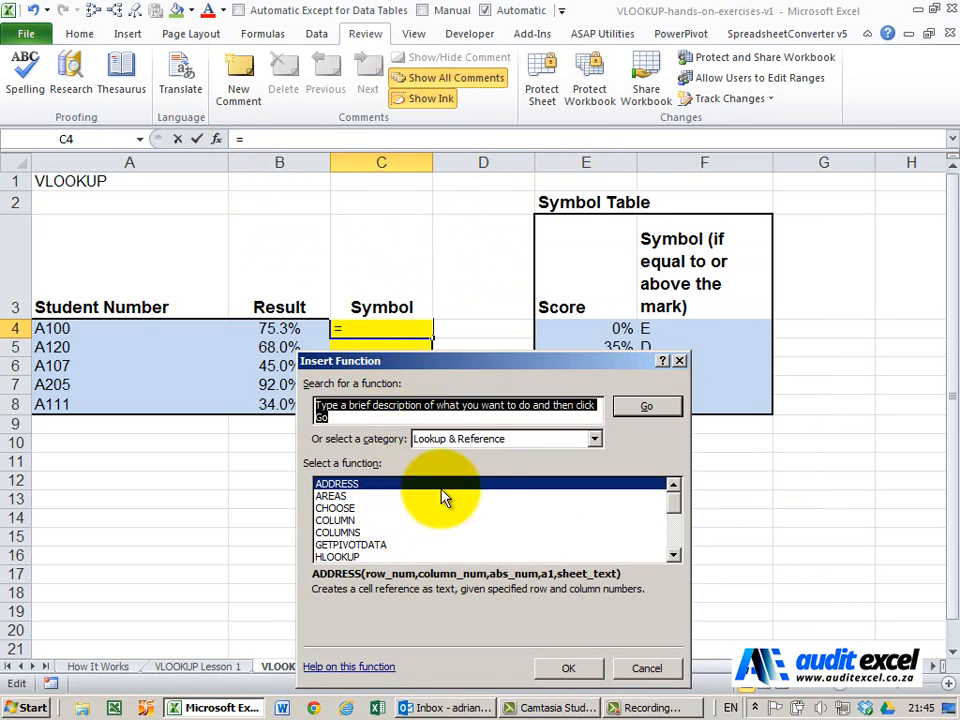
scroll(667, 508, down, 5)
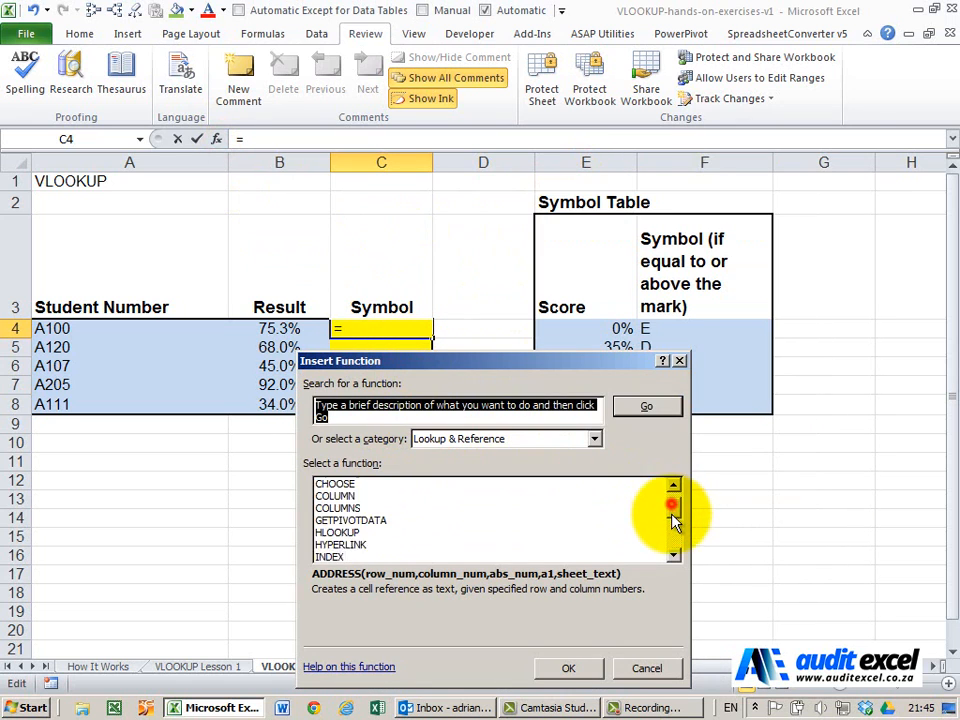
click(345, 556)
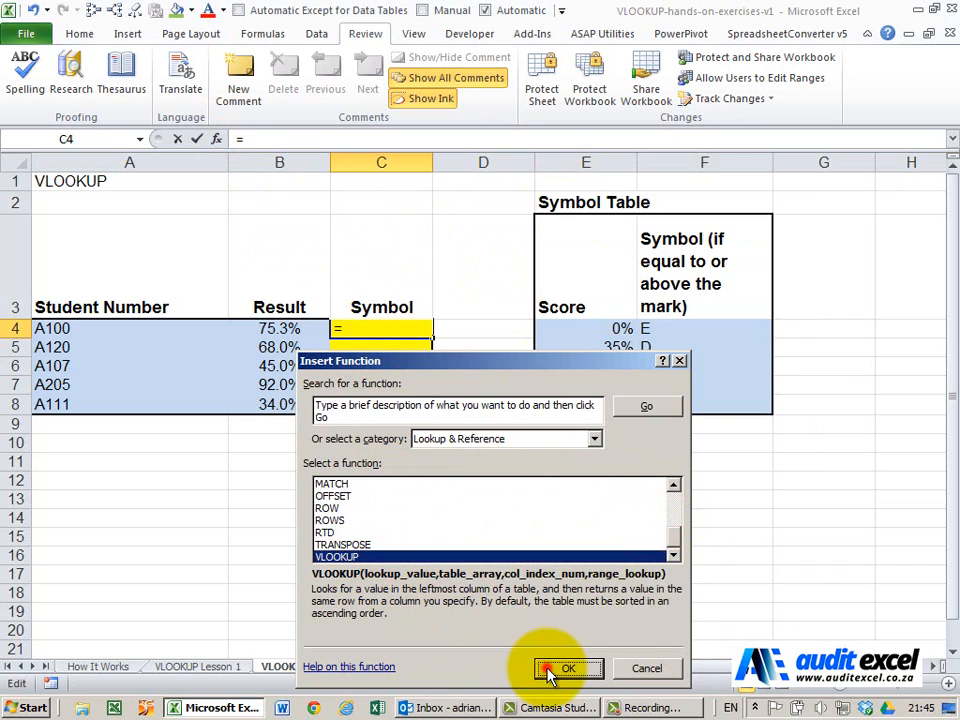
click(556, 668)
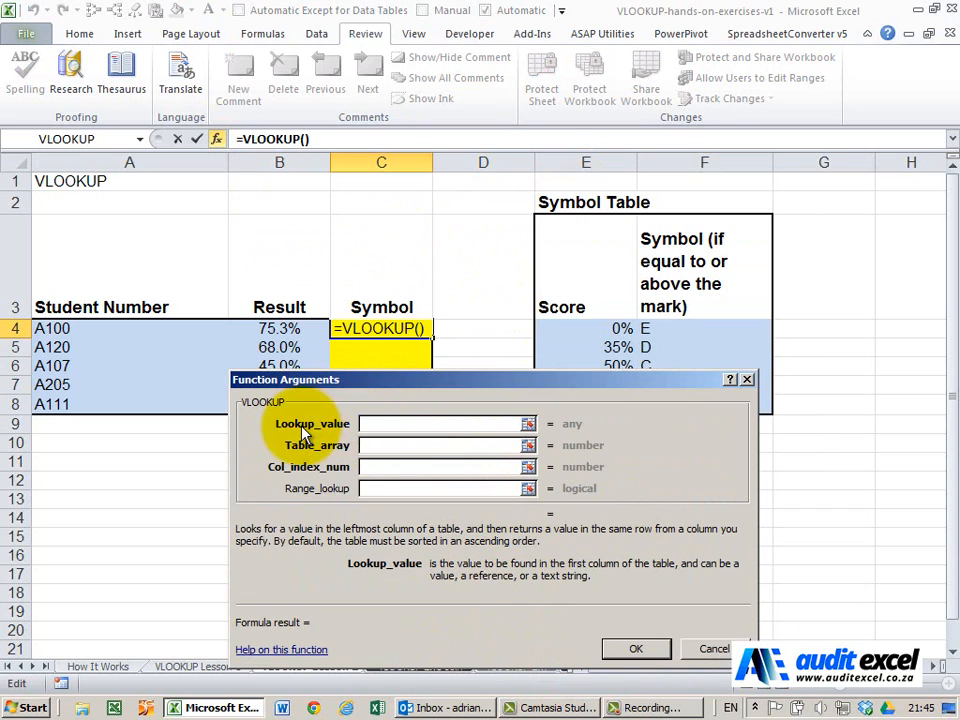
Set the lookup value to B4 and the table array to the Symbol Table range with absolute references, $E$4:$F$8
click(283, 328)
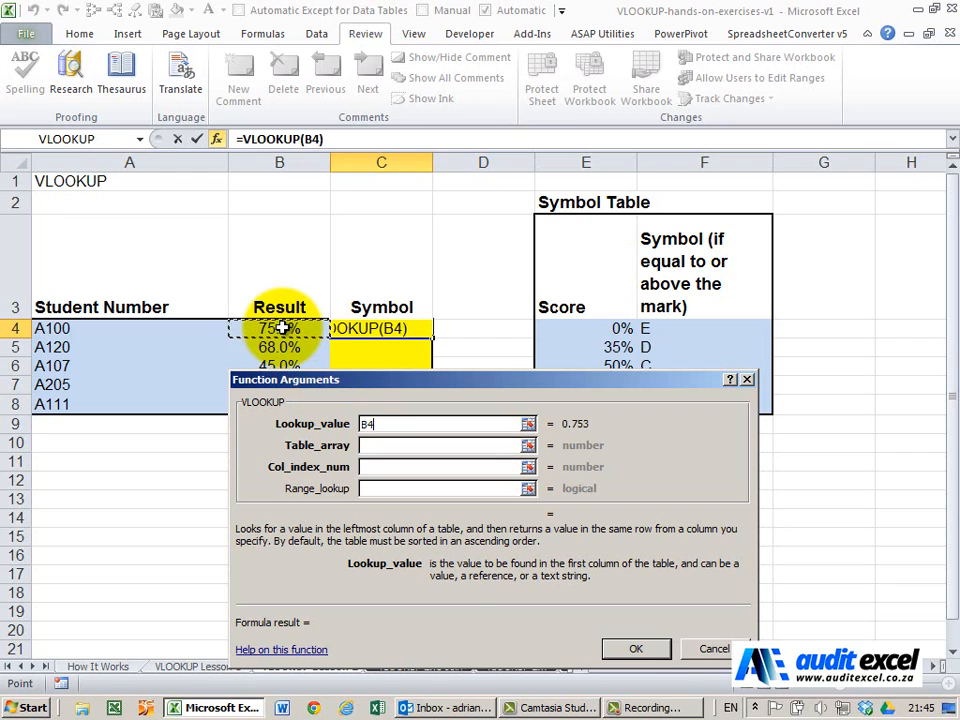
click(379, 445)
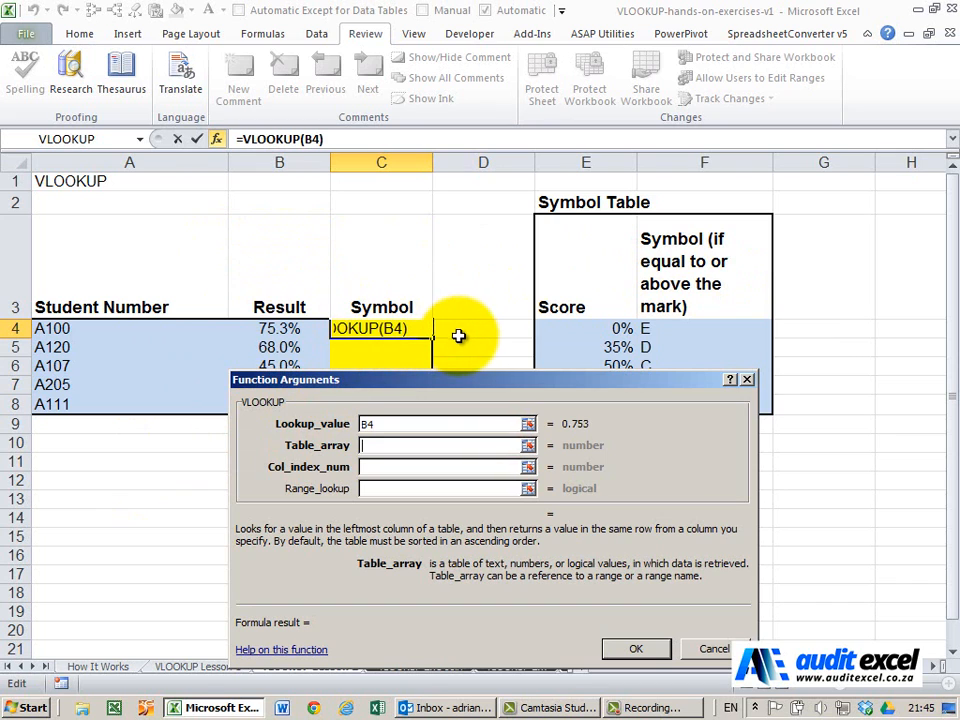
drag(576, 328, 576, 400)
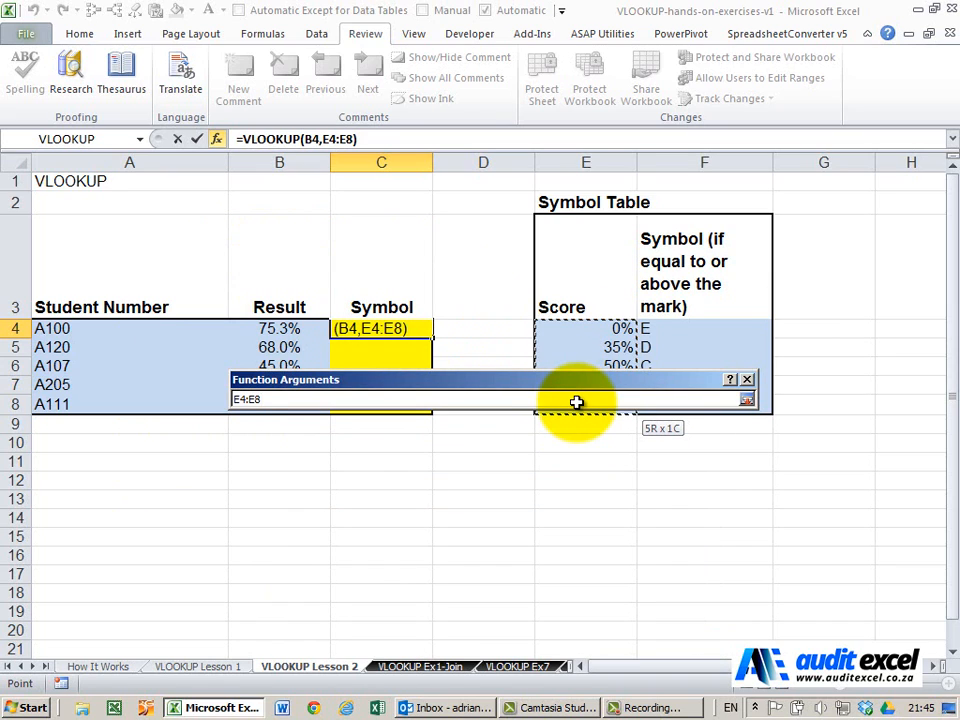
drag(576, 400, 680, 405)
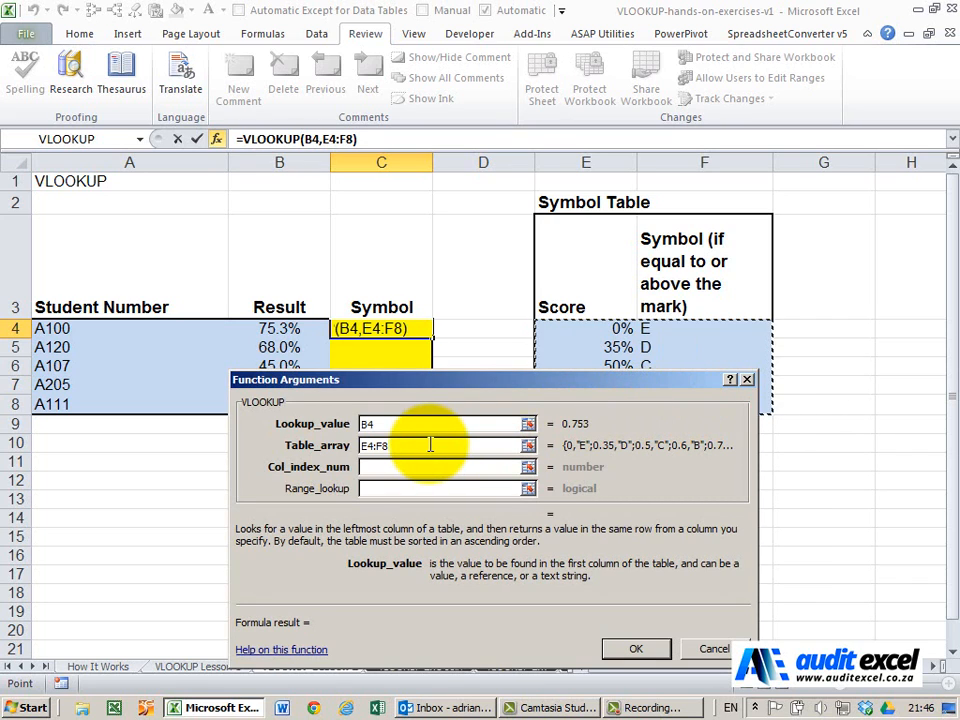
key(F4)
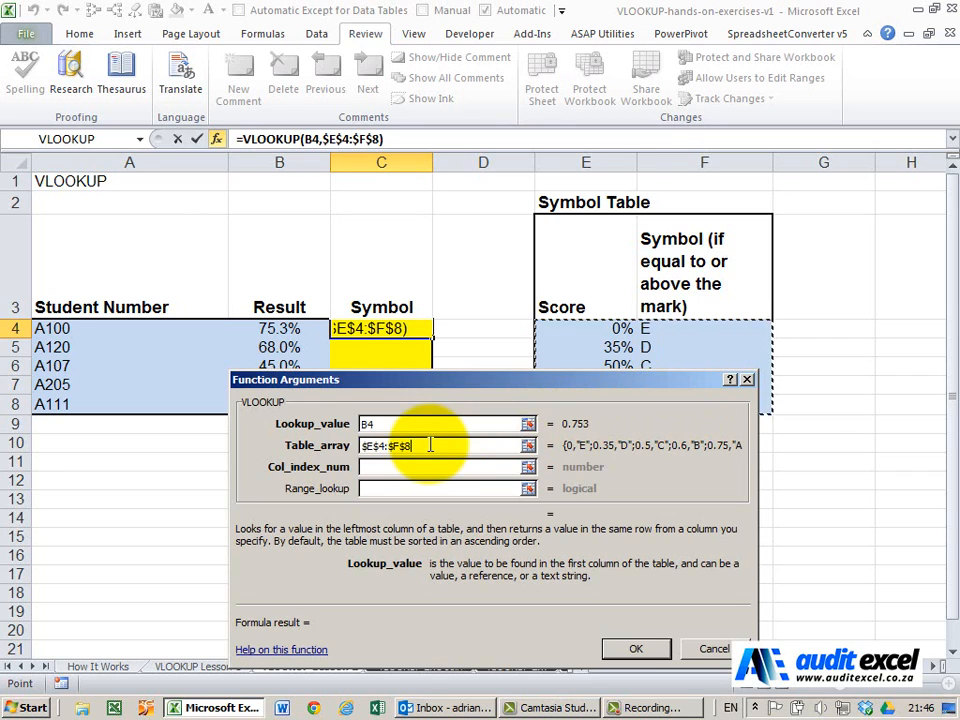
Set the column index number to 2 and the range lookup to true, and complete the VLOOKUP formula
click(414, 469)
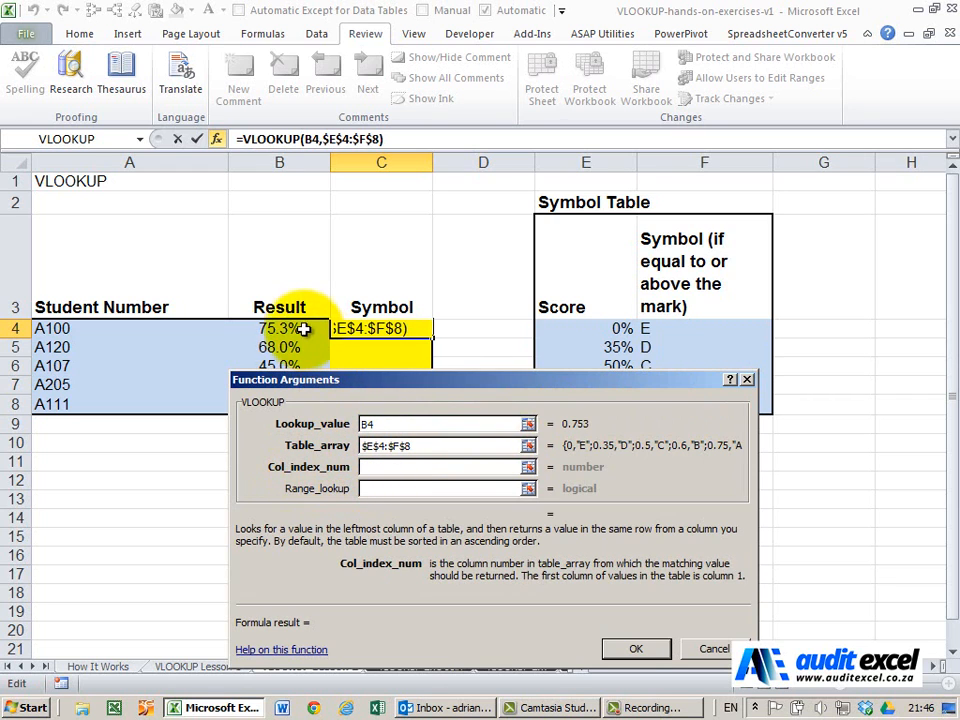
drag(386, 379, 238, 414)
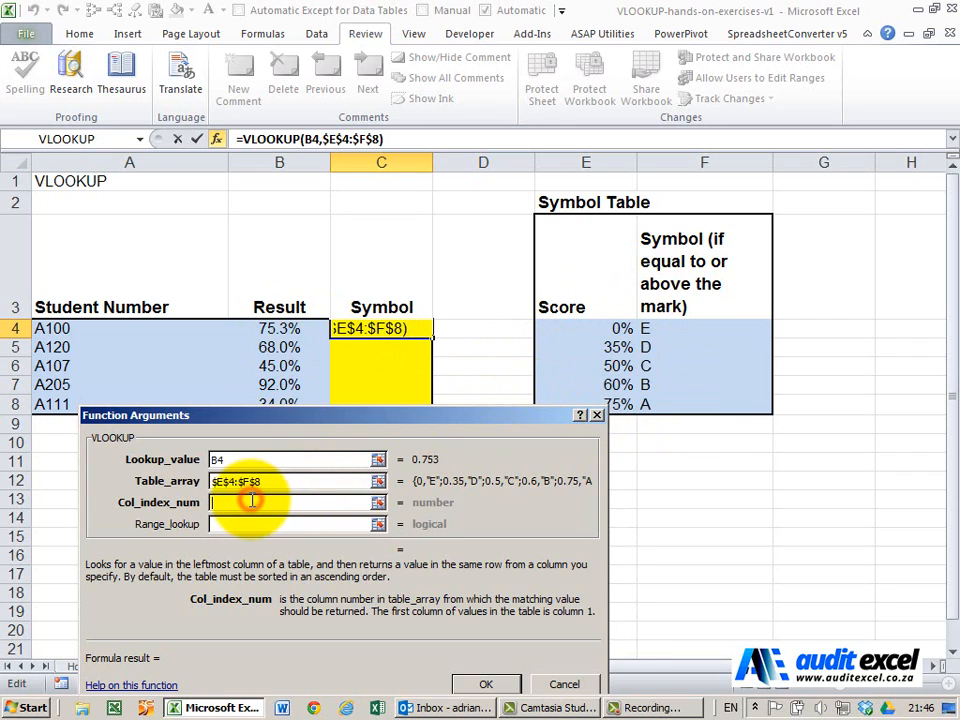
text(2)
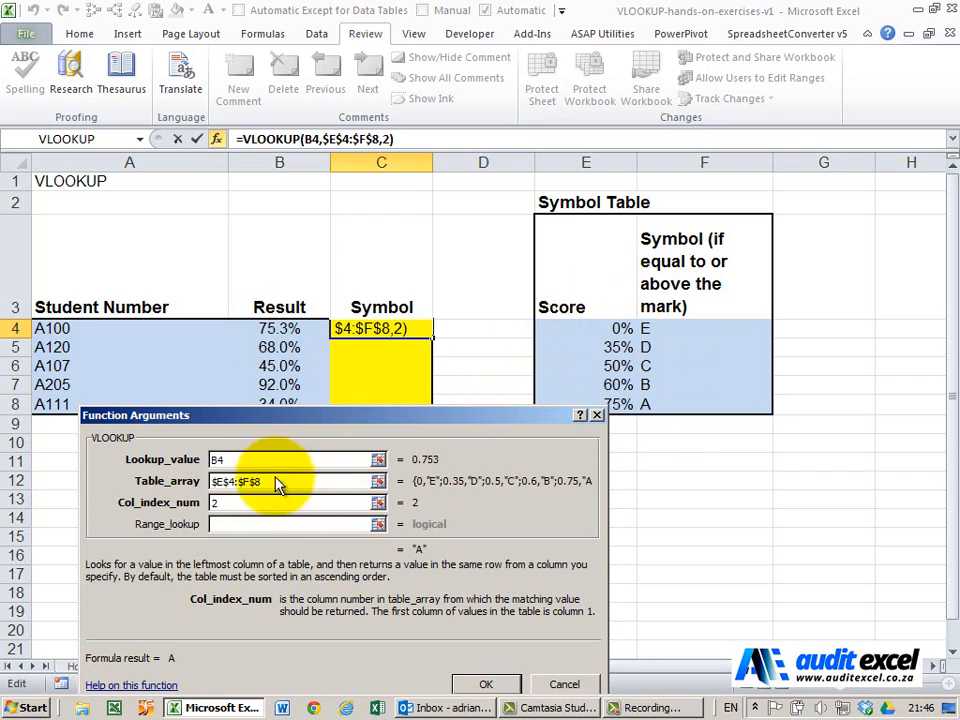
click(240, 524)
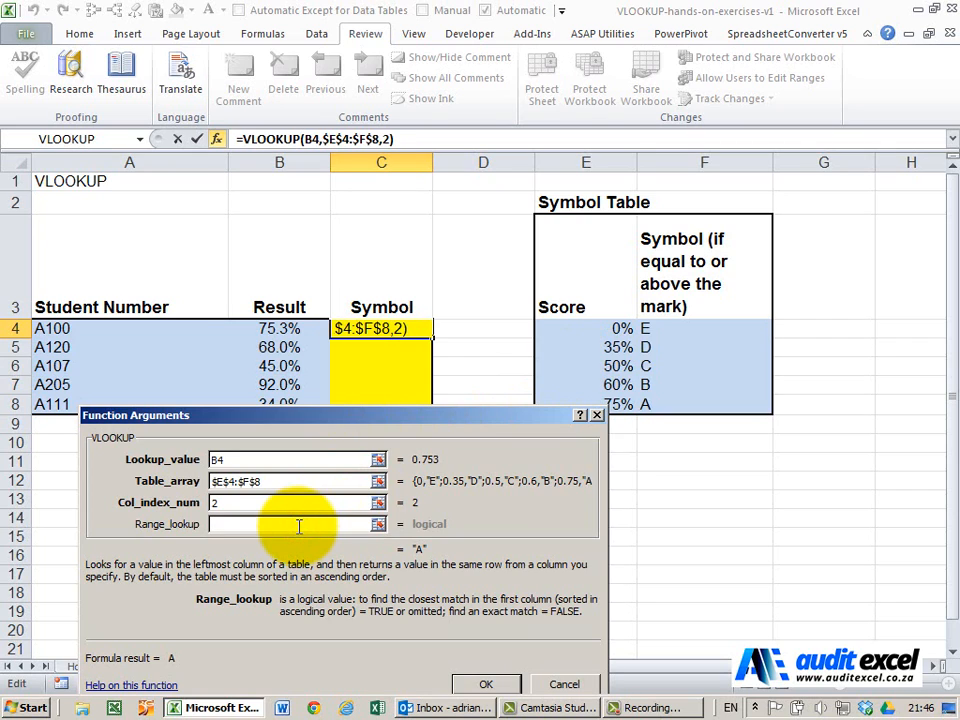
text(true)
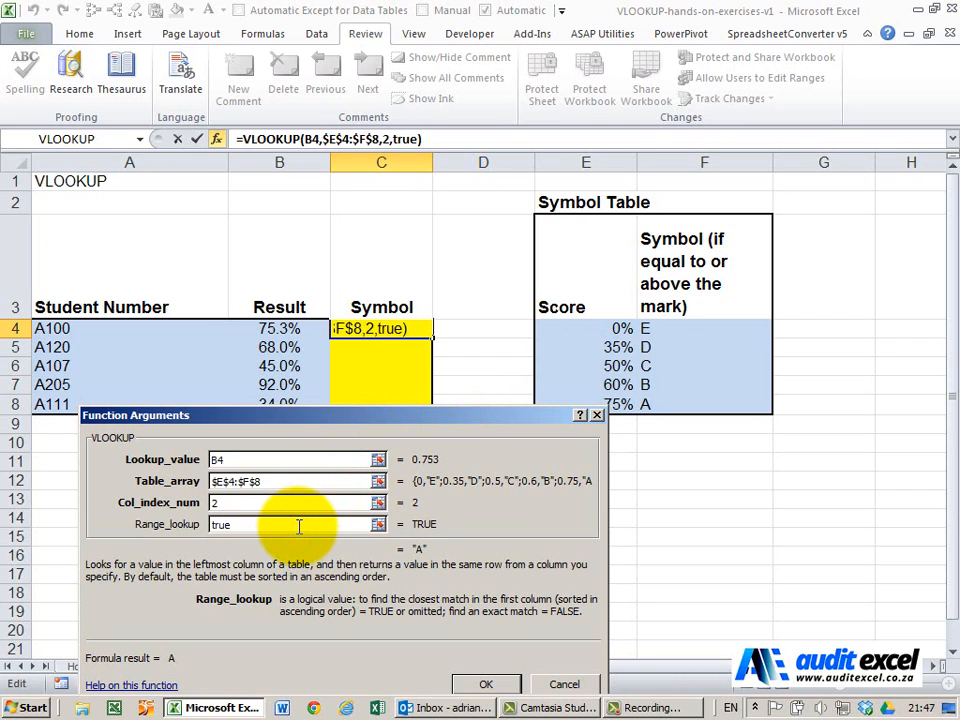
click(481, 684)
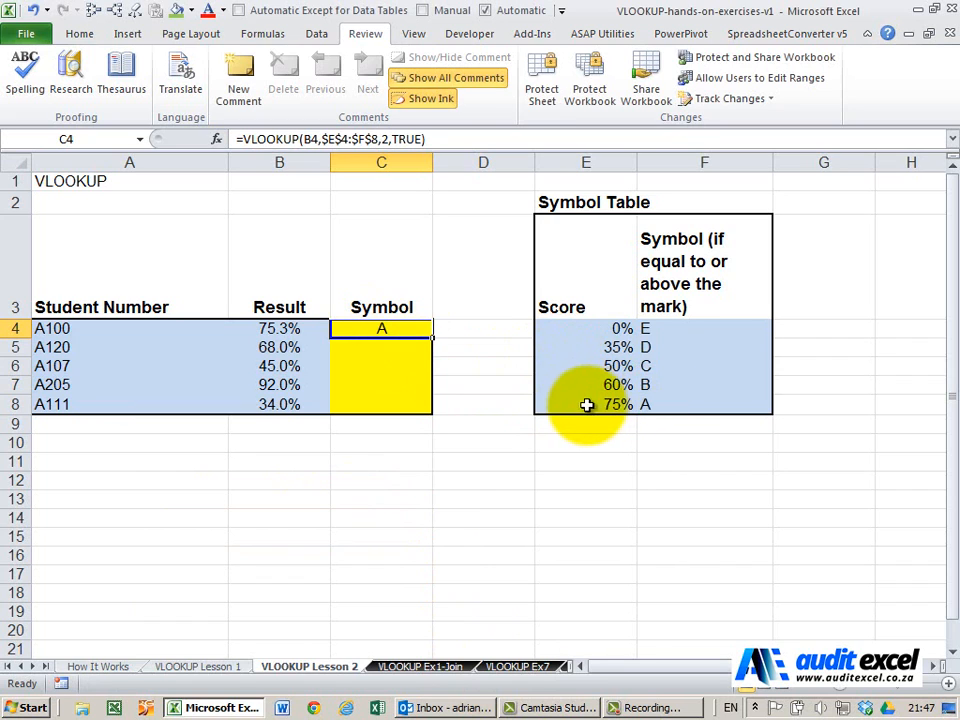
Copy the VLOOKUP formula from C4 down through C8 for the remaining students
drag(433, 341, 418, 408)
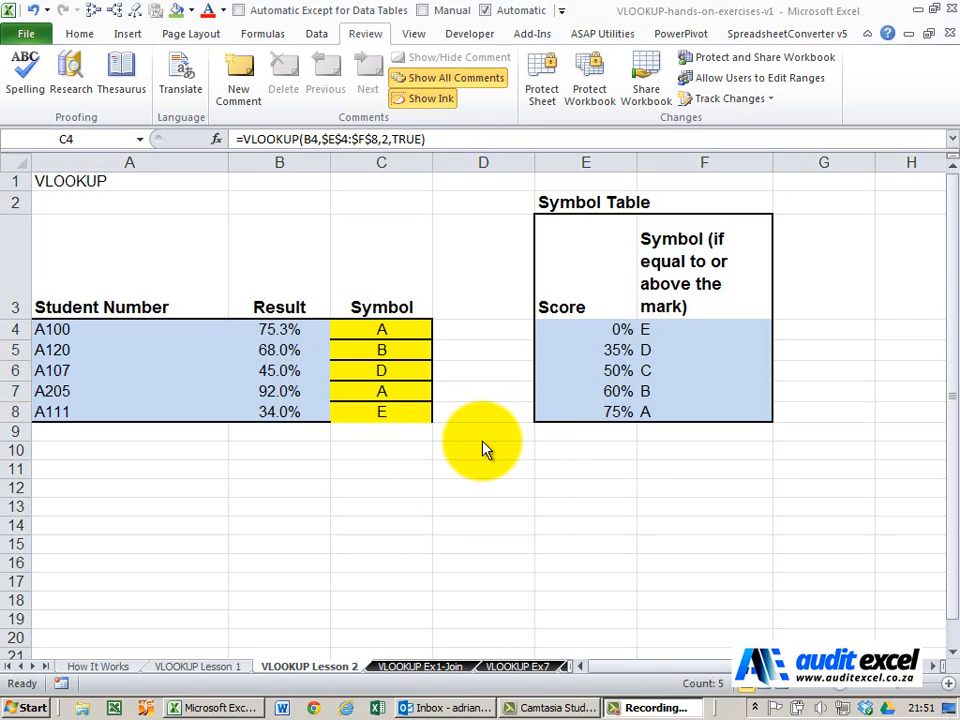
click(482, 441)
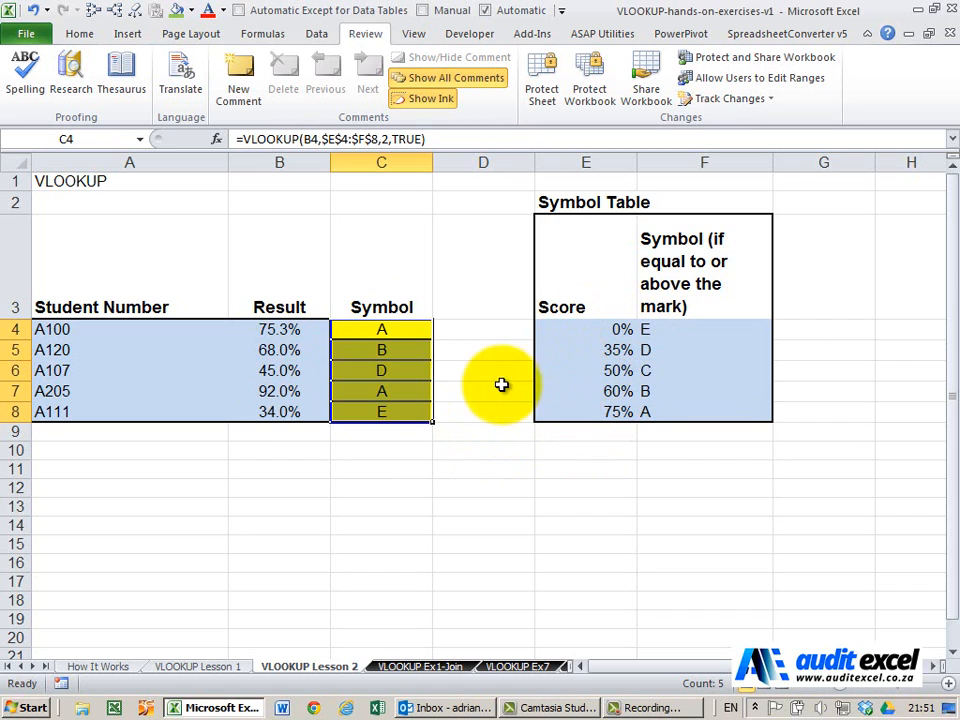
Review the VLOOKUP arguments of cell C5, including the Range_lookup description, and leave the formula unchanged
click(390, 352)
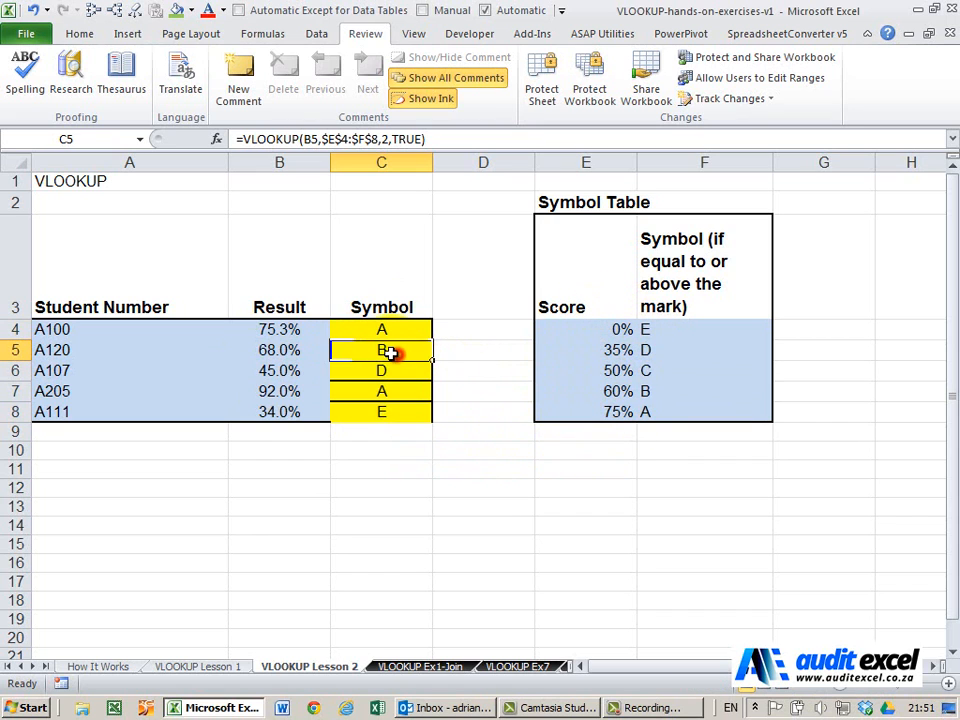
click(216, 139)
drag(350, 532, 350, 407)
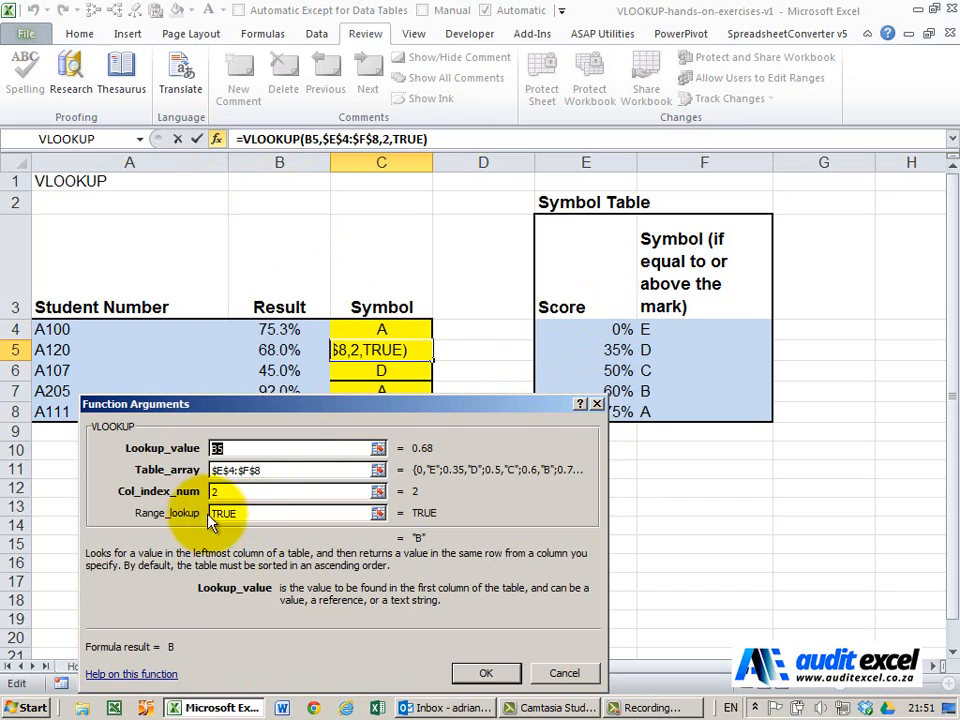
click(243, 512)
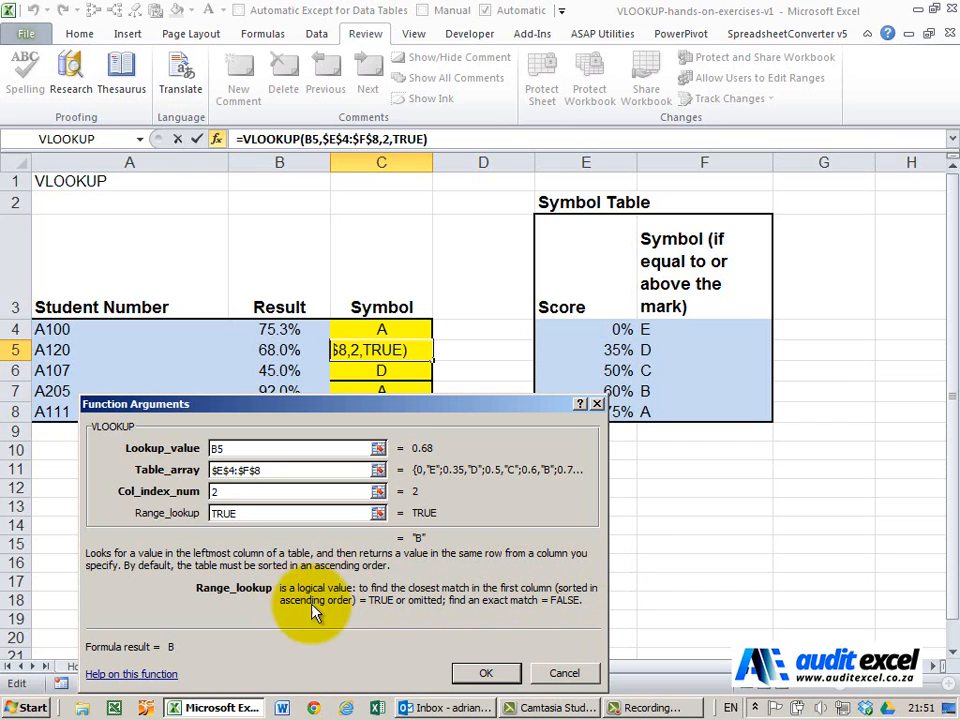
click(549, 678)
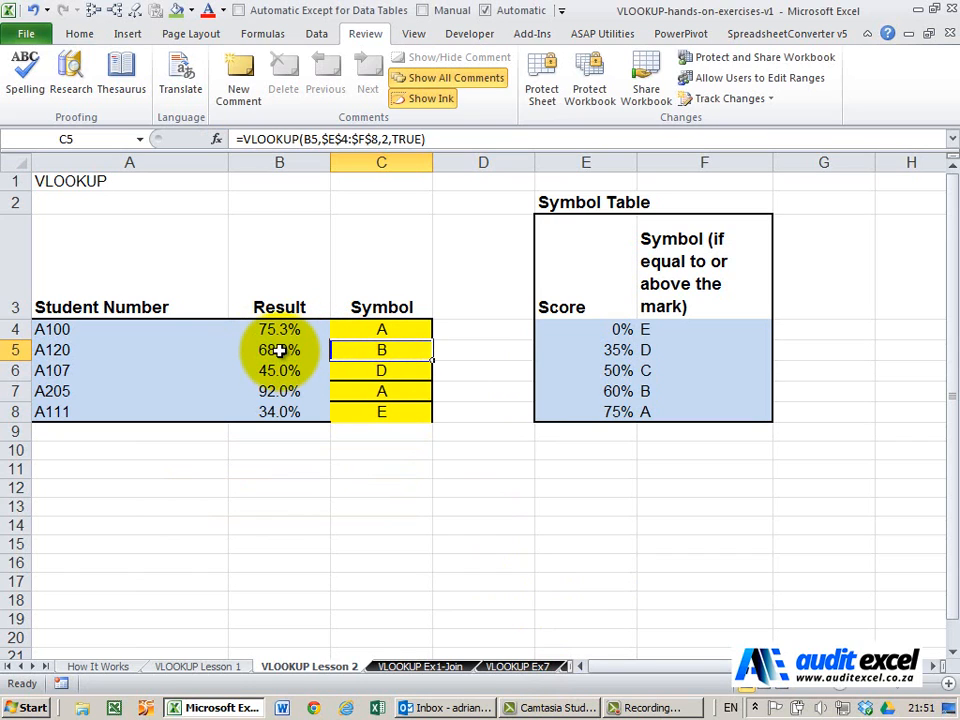
Examine the Symbol Table's scores in order from E4 to E8, the 60% row with its symbol, and the formula in C4
click(601, 326)
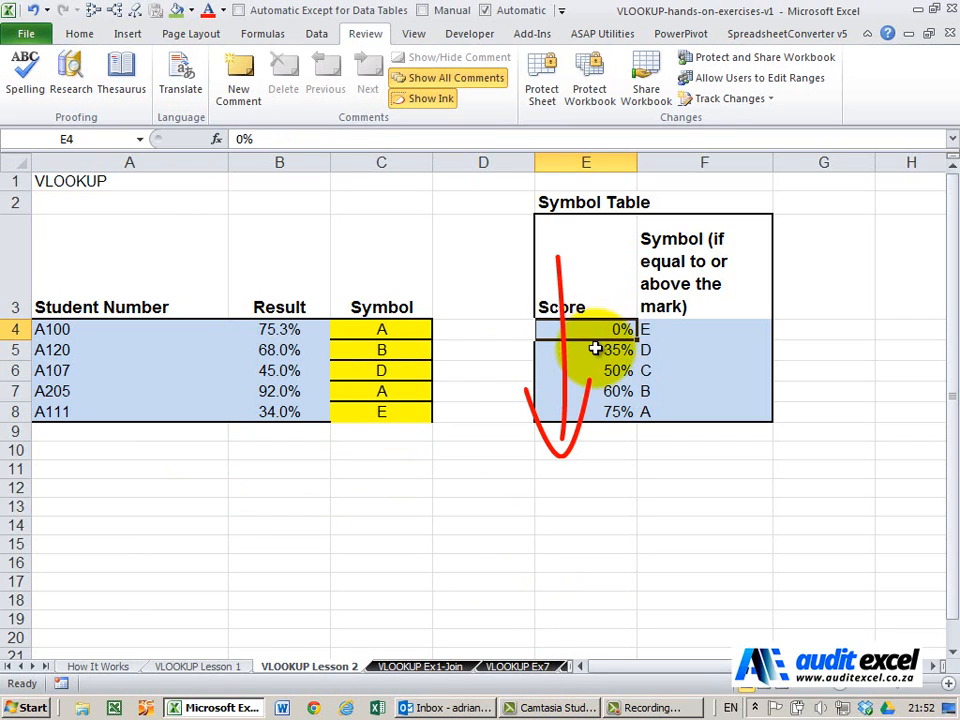
click(595, 348)
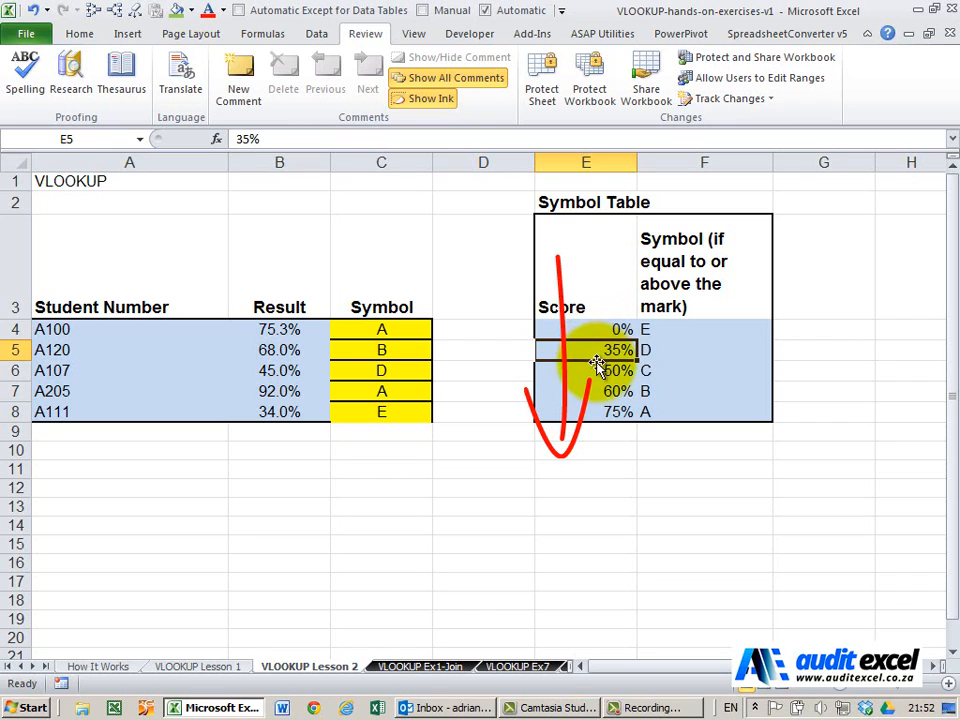
click(598, 370)
click(589, 390)
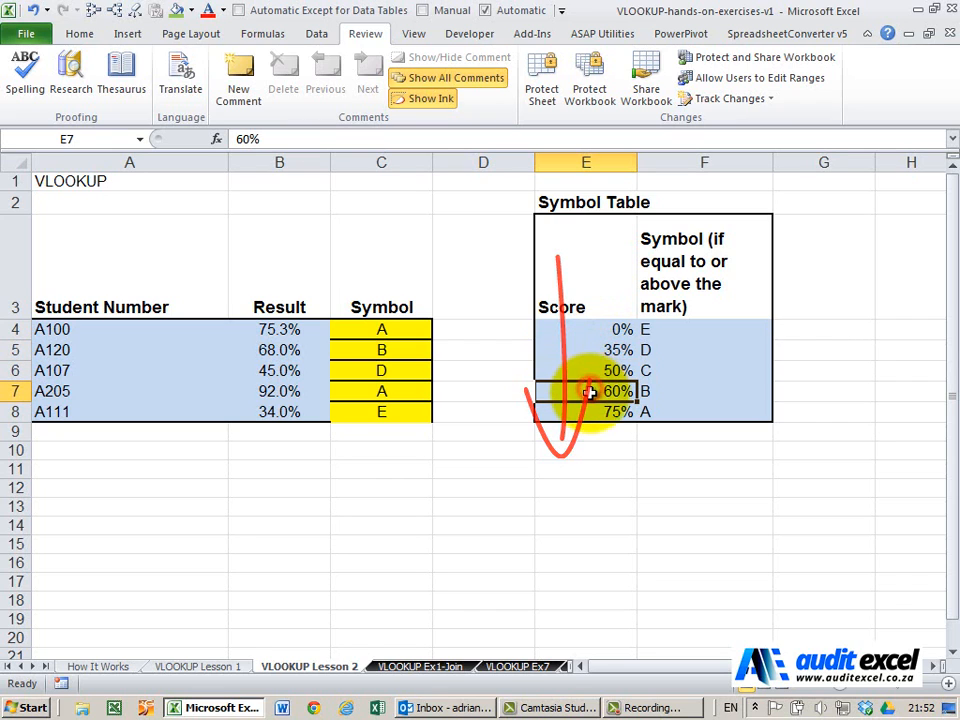
click(594, 409)
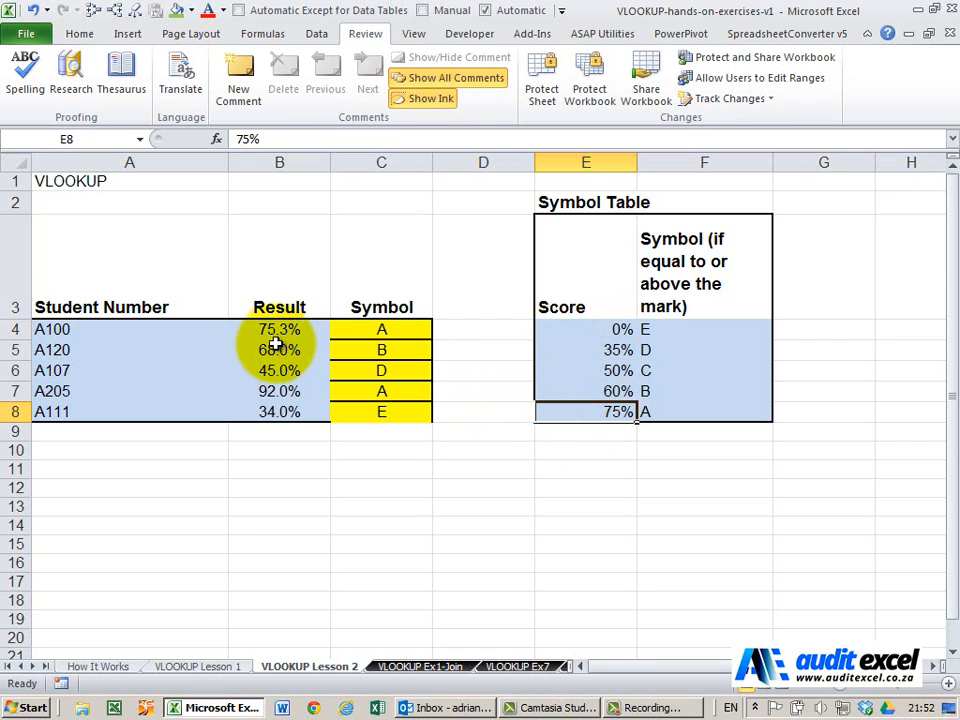
click(605, 391)
drag(640, 391, 664, 393)
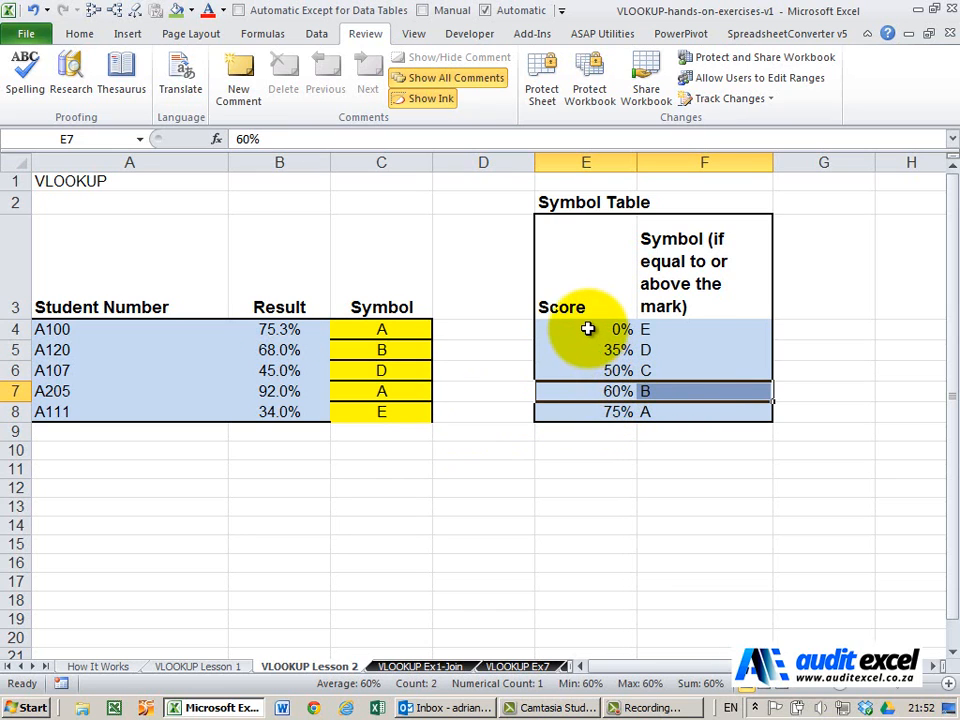
drag(591, 330, 589, 404)
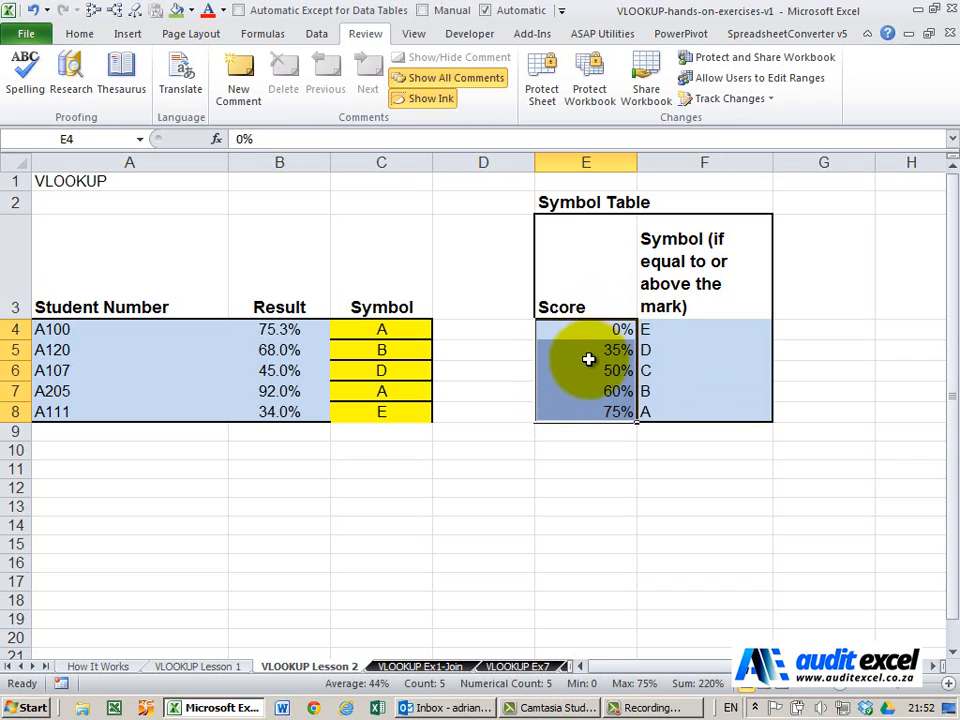
click(410, 334)
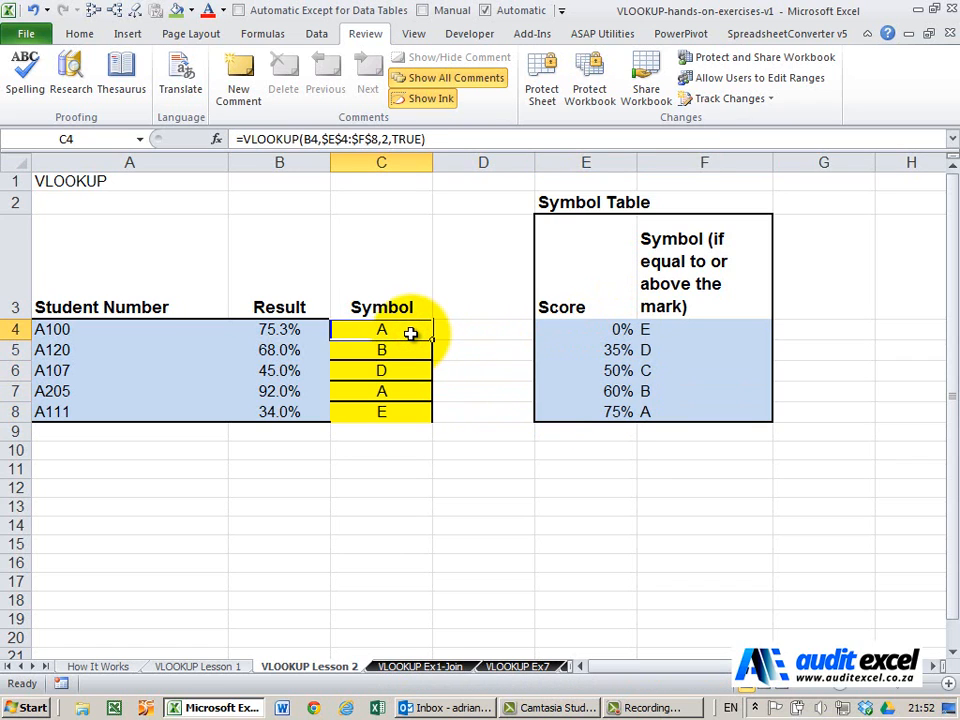